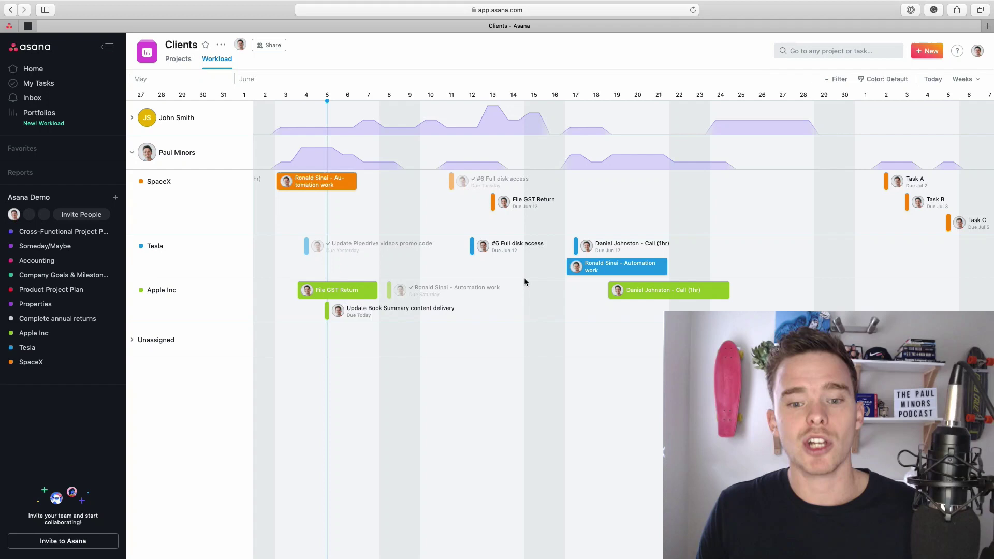
Collapse and re-expand Paul Minors' workload row, then return to the portfolio's SpaceX, Tesla and Apple Inc list
{"action": "scroll", "coordinate": [523, 278], "scroll_direction": "left", "scroll_amount": 3}
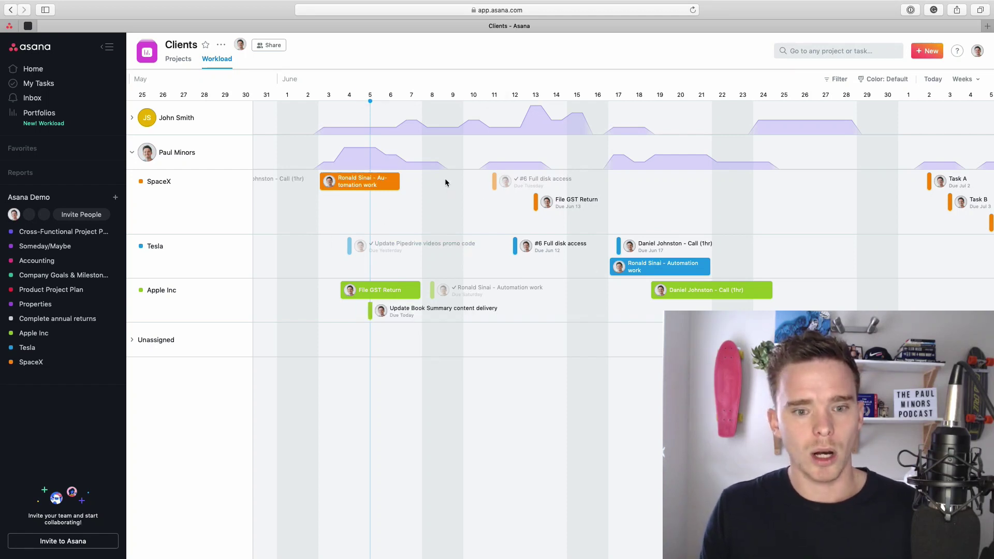
{"action": "left_click", "coordinate": [157, 138]}
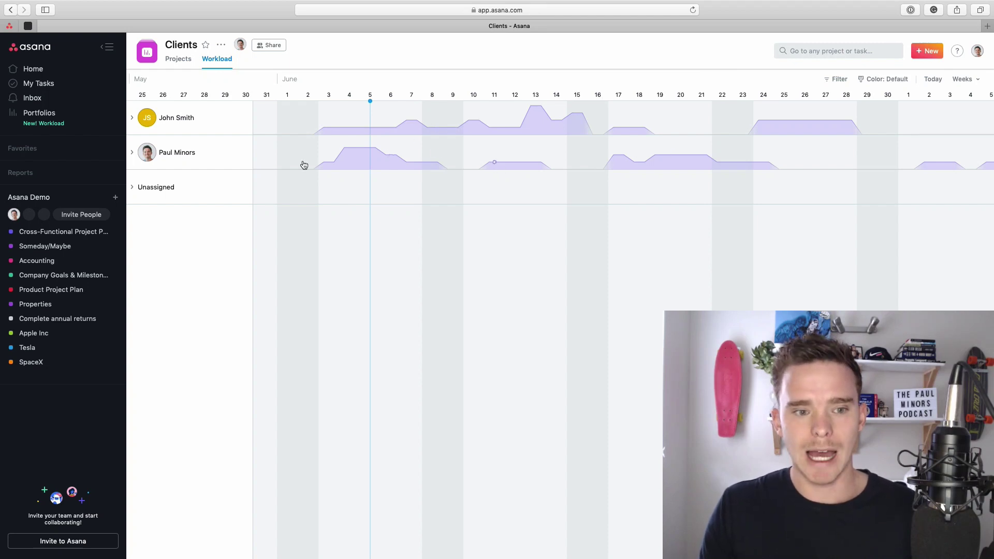
{"action": "left_click", "coordinate": [136, 154]}
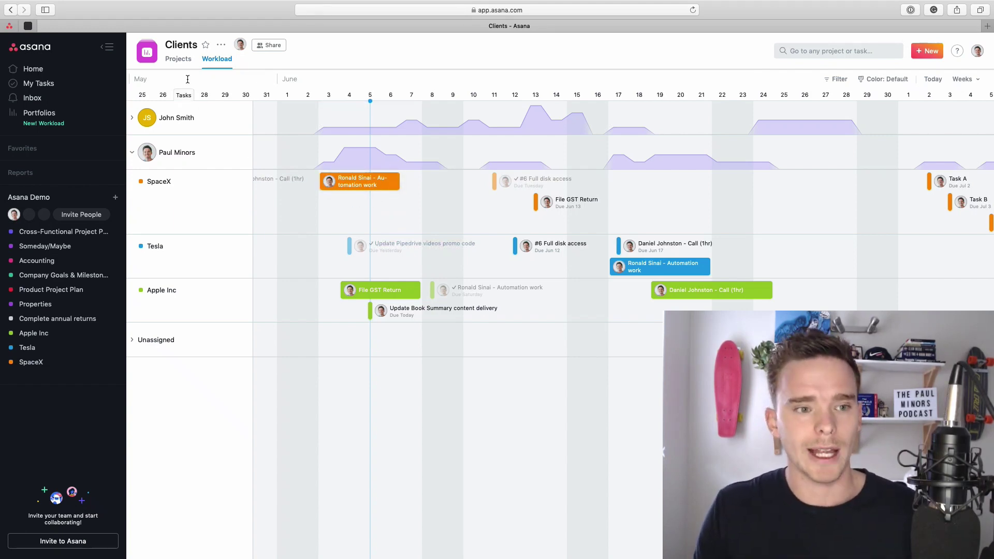
{"action": "left_click", "coordinate": [179, 60]}
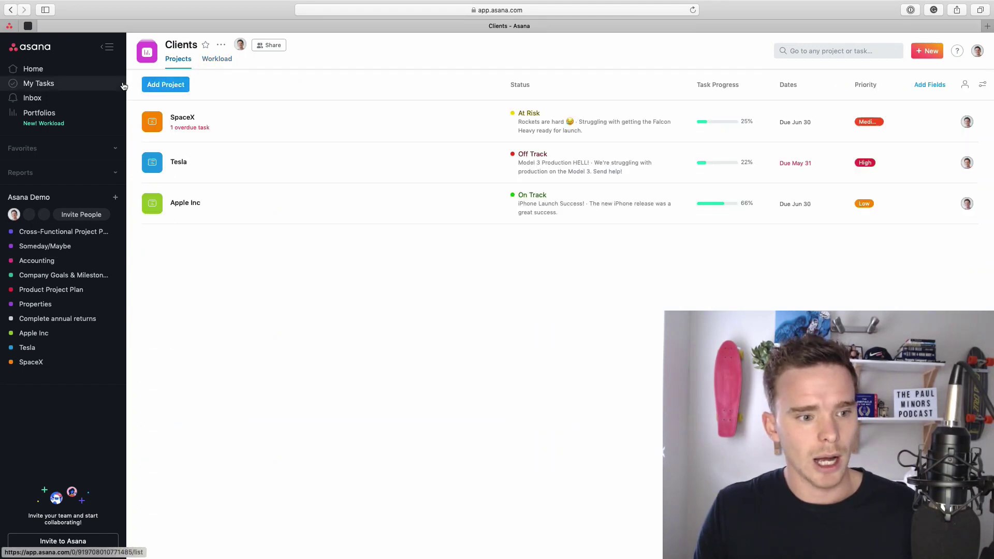
{"action": "left_click", "coordinate": [70, 112]}
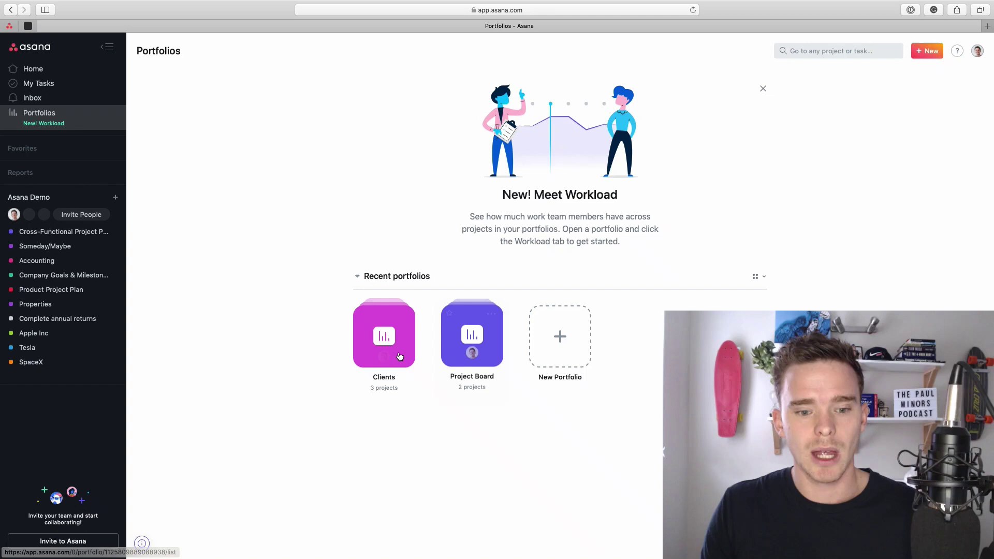
{"action": "left_click", "coordinate": [374, 335]}
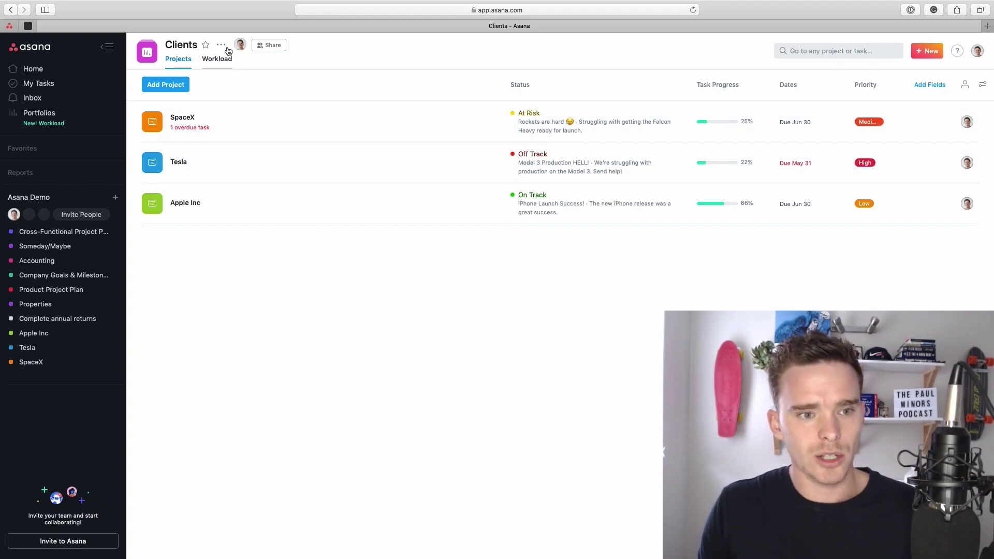
Show the Clients portfolio's Workload timeline and review Paul Minors' daily task counts
{"action": "left_click", "coordinate": [217, 59]}
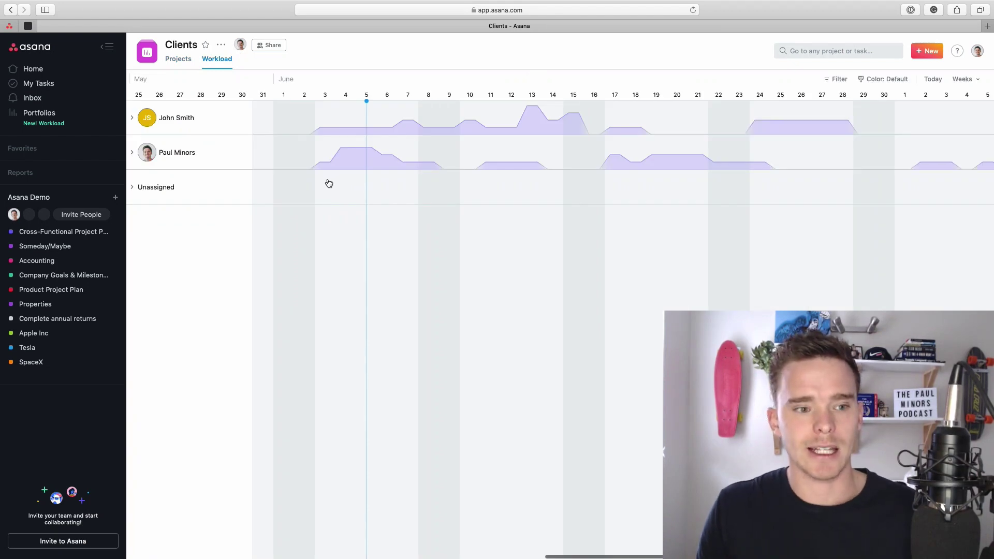
{"action": "mouse_move", "coordinate": [143, 156]}
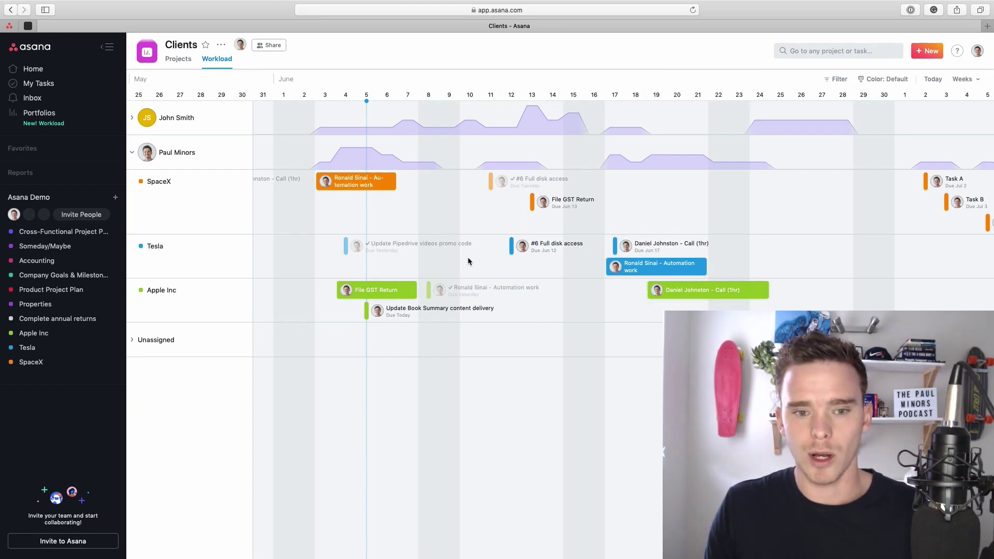
{"action": "scroll", "coordinate": [456, 254], "scroll_direction": "right", "scroll_amount": 3}
{"action": "scroll", "coordinate": [271, 191], "scroll_direction": "left", "scroll_amount": 4}
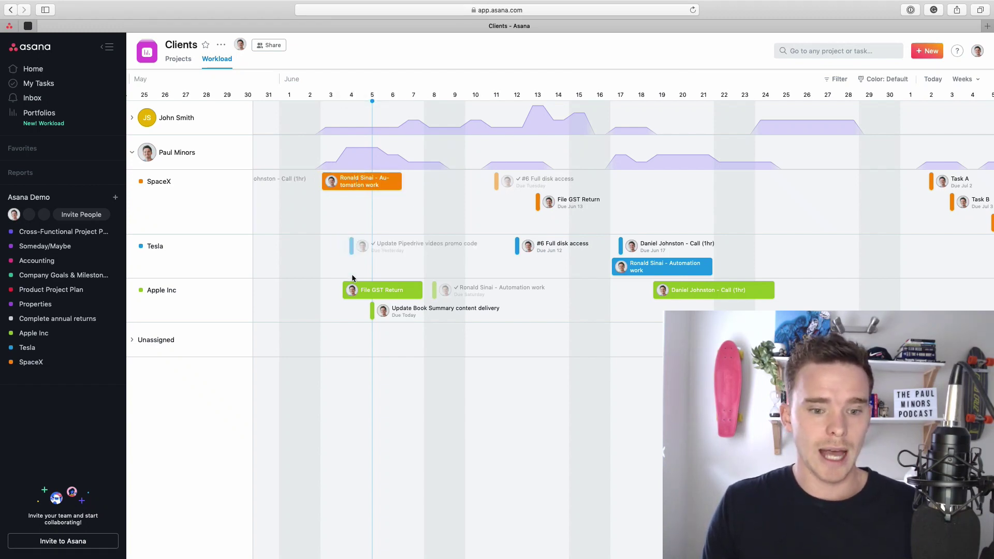
{"action": "mouse_move", "coordinate": [219, 154]}
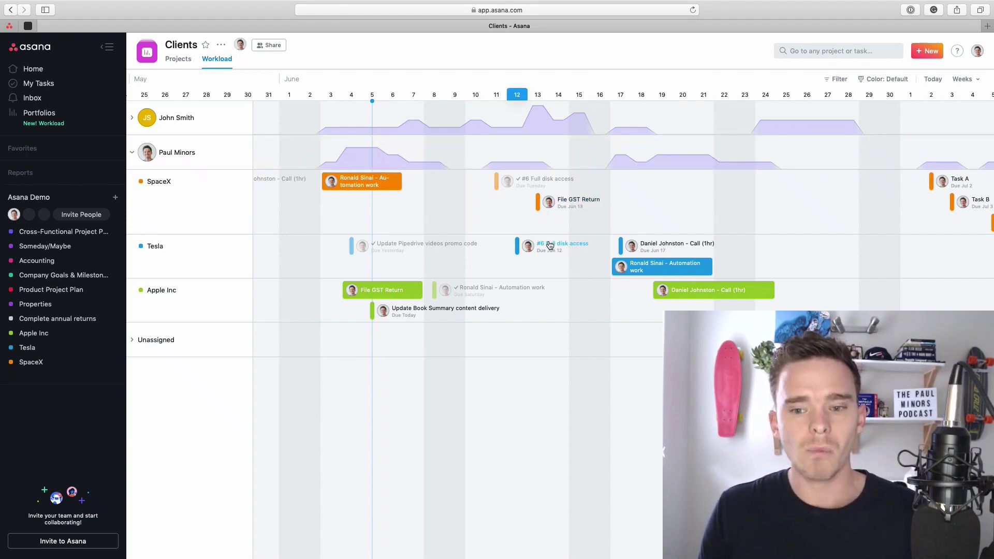
{"action": "scroll", "coordinate": [548, 241], "scroll_direction": "right", "scroll_amount": 3}
{"action": "scroll", "coordinate": [358, 189], "scroll_direction": "left", "scroll_amount": 3}
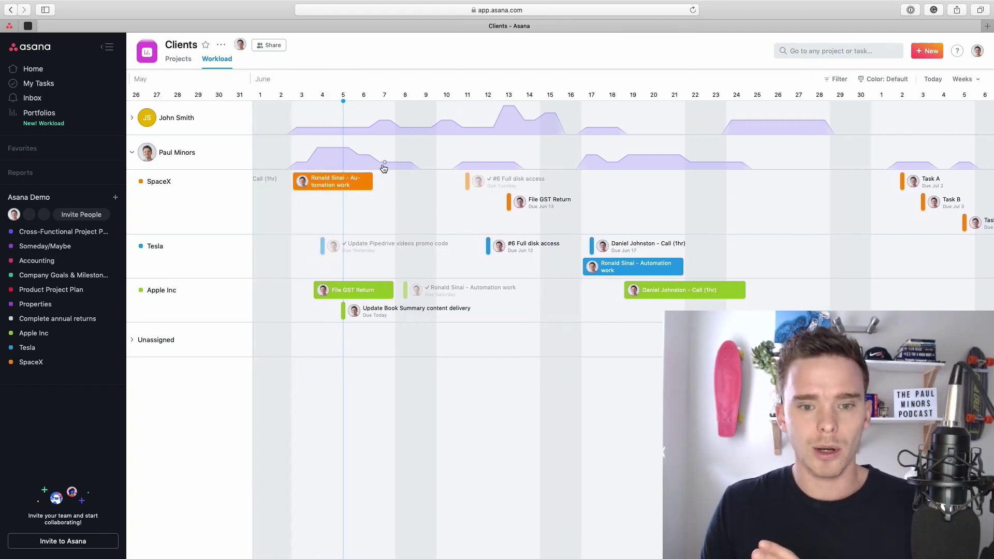
Collapse Paul Minors' row so his project tasks are hidden
{"action": "left_click", "coordinate": [132, 152]}
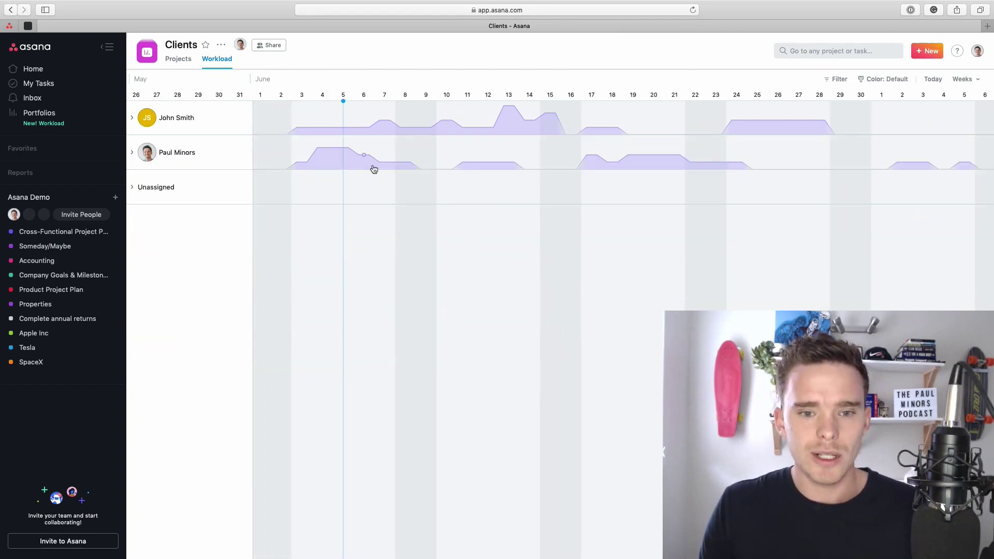
{"action": "scroll", "coordinate": [386, 158], "scroll_direction": "left", "scroll_amount": 2}
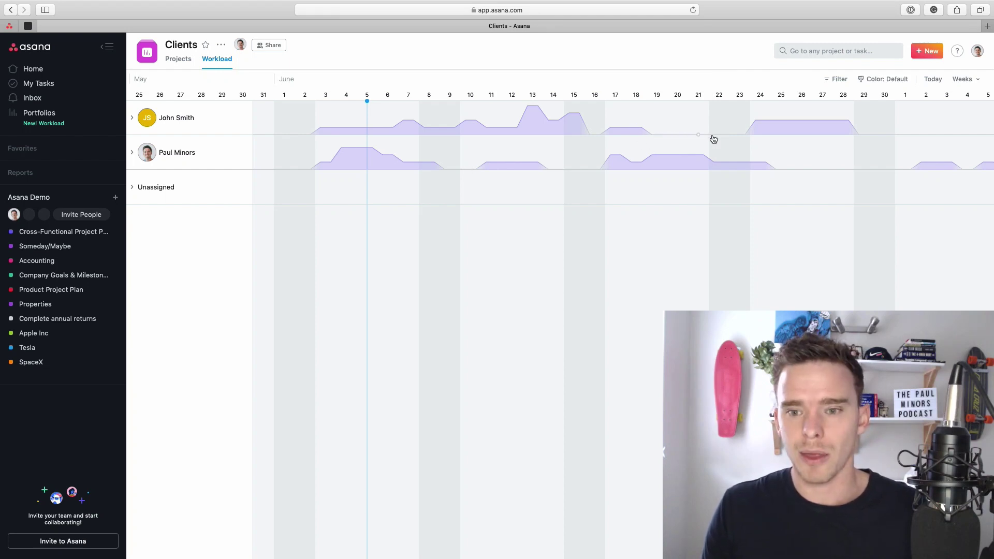
{"action": "mouse_move", "coordinate": [691, 139]}
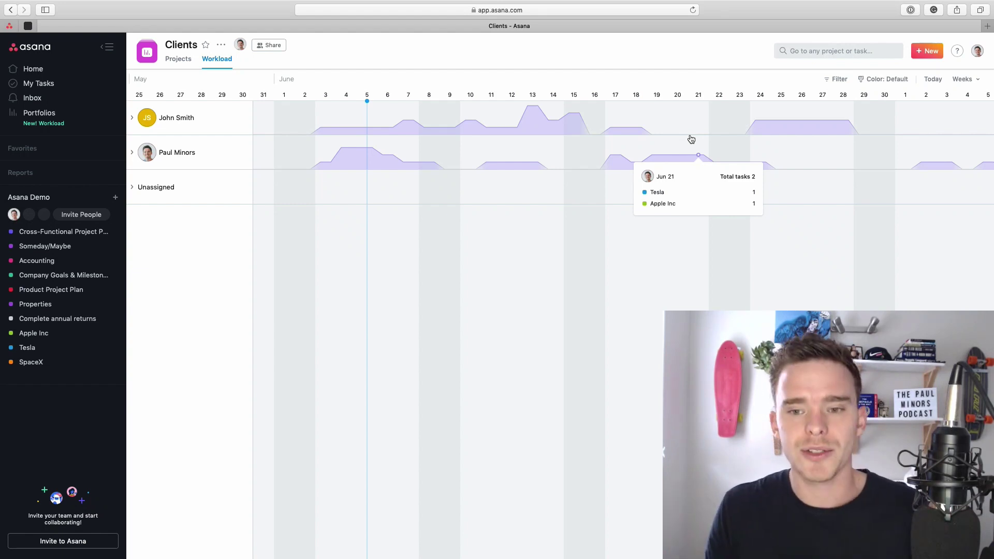
{"action": "scroll", "coordinate": [681, 170], "scroll_direction": "right", "scroll_amount": 5}
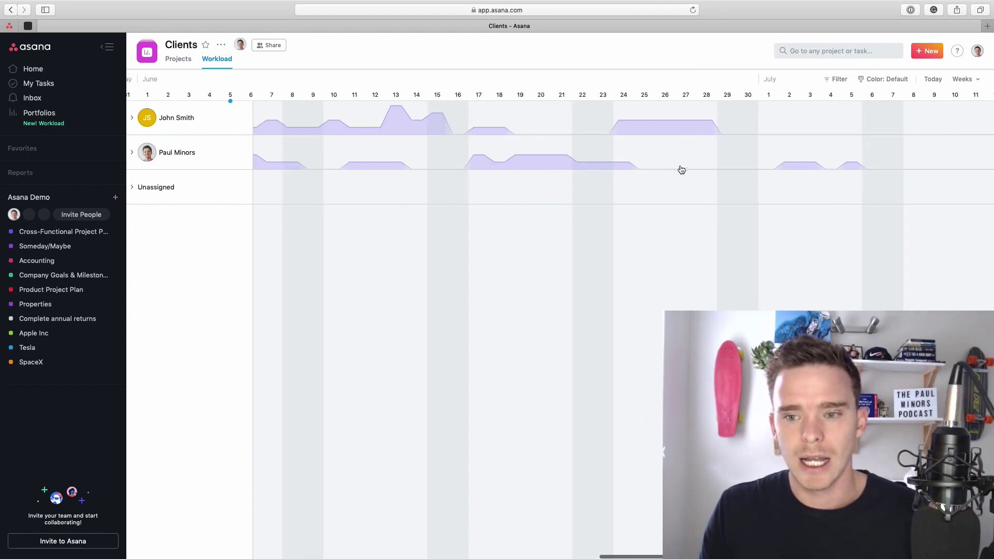
Expand Paul Minors' row and bring July into view to reveal SpaceX Tasks A, B and C
{"action": "left_click", "coordinate": [132, 152]}
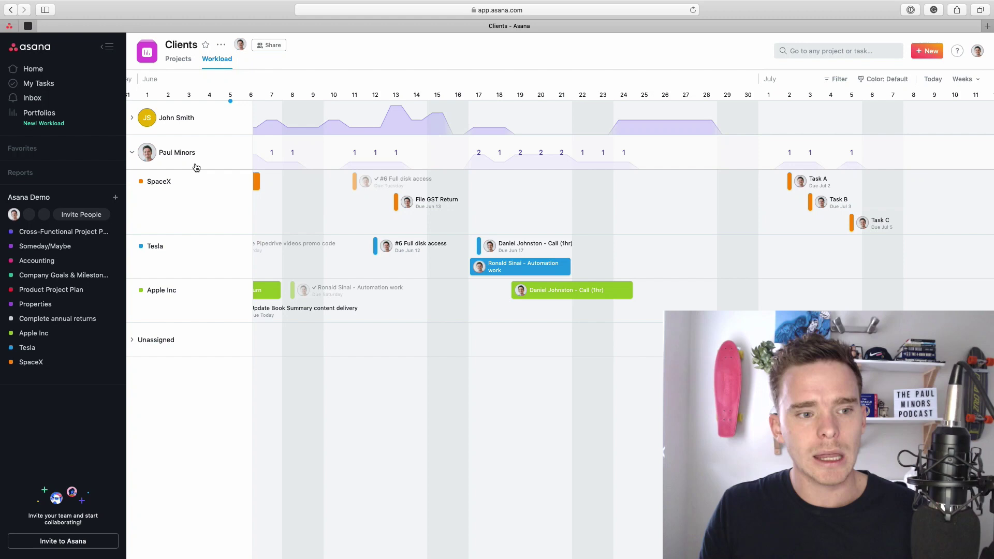
{"action": "scroll", "coordinate": [493, 206], "scroll_direction": "right", "scroll_amount": 5}
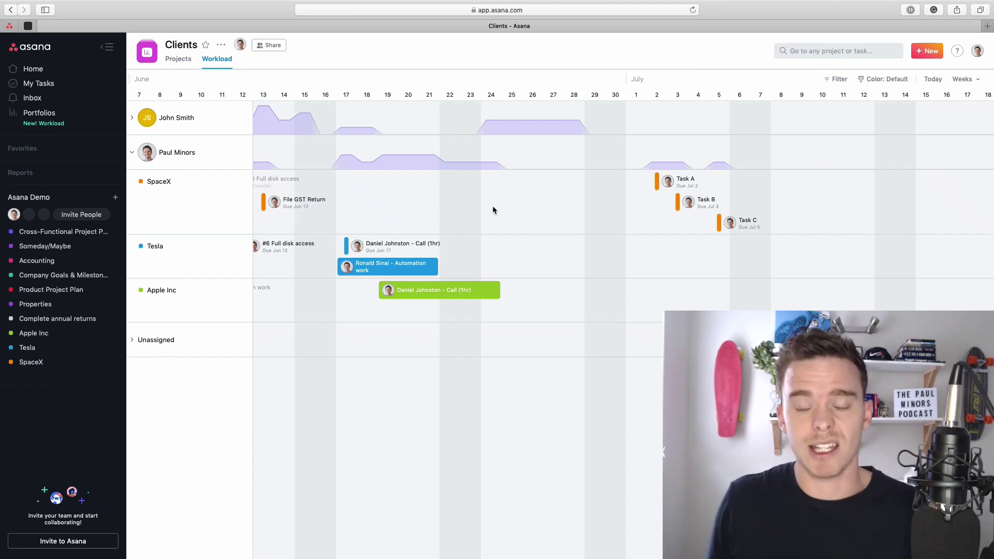
{"action": "scroll", "coordinate": [596, 196], "scroll_direction": "right", "scroll_amount": 4}
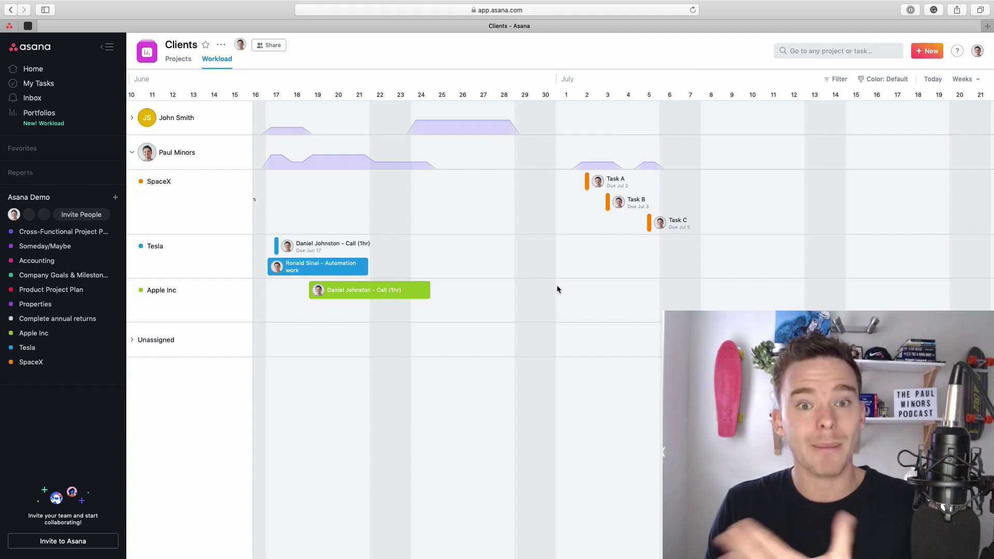
Make Task A start Jul 1 and Task C start Jul 2, then verify Task C's dates
{"action": "left_click_drag", "start_coordinate": [580, 180], "coordinate": [564, 183]}
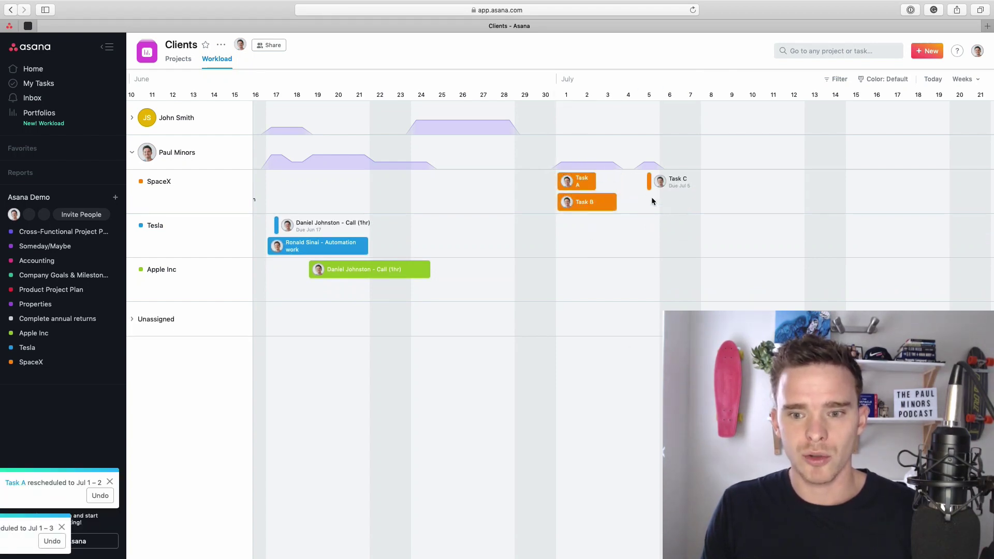
{"action": "left_click_drag", "start_coordinate": [649, 181], "coordinate": [582, 182]}
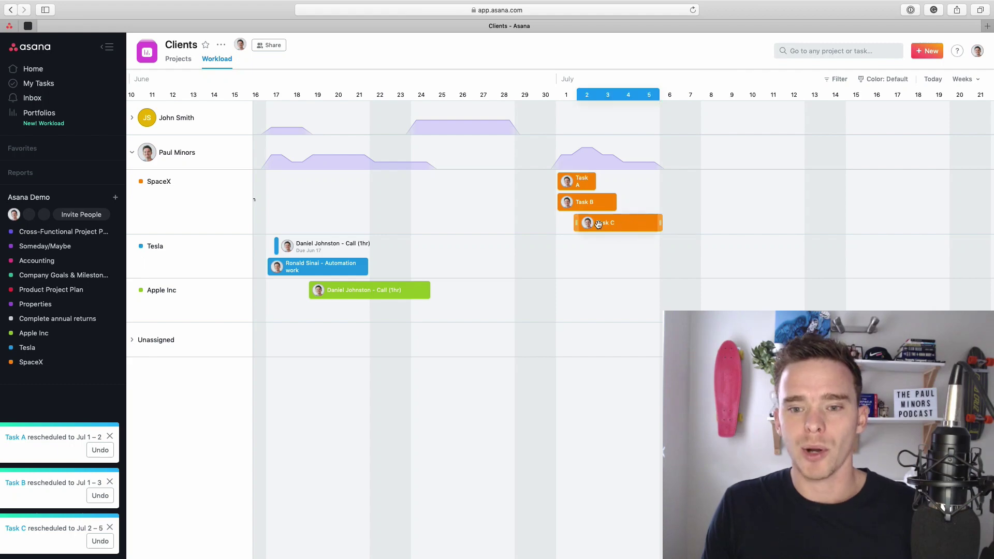
{"action": "left_click", "coordinate": [650, 223]}
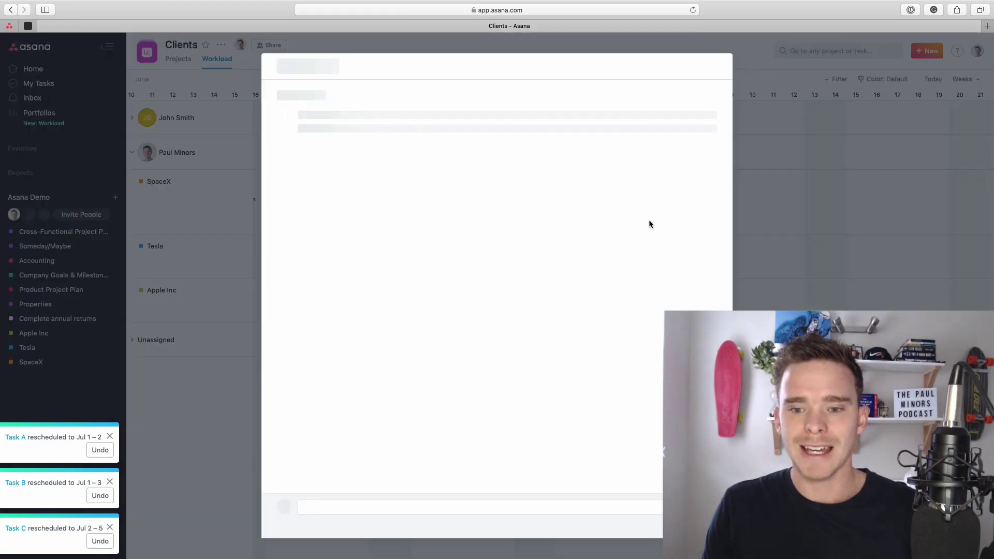
{"action": "left_click", "coordinate": [759, 196]}
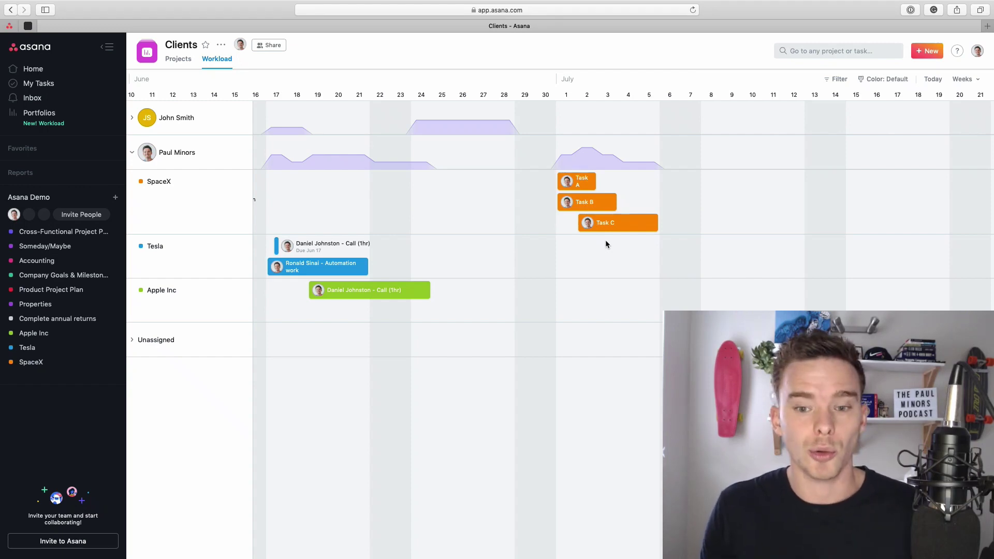
Reassign Task A to John Smith's row and expand his workload into projects
{"action": "scroll", "coordinate": [606, 243], "scroll_direction": "left", "scroll_amount": 3}
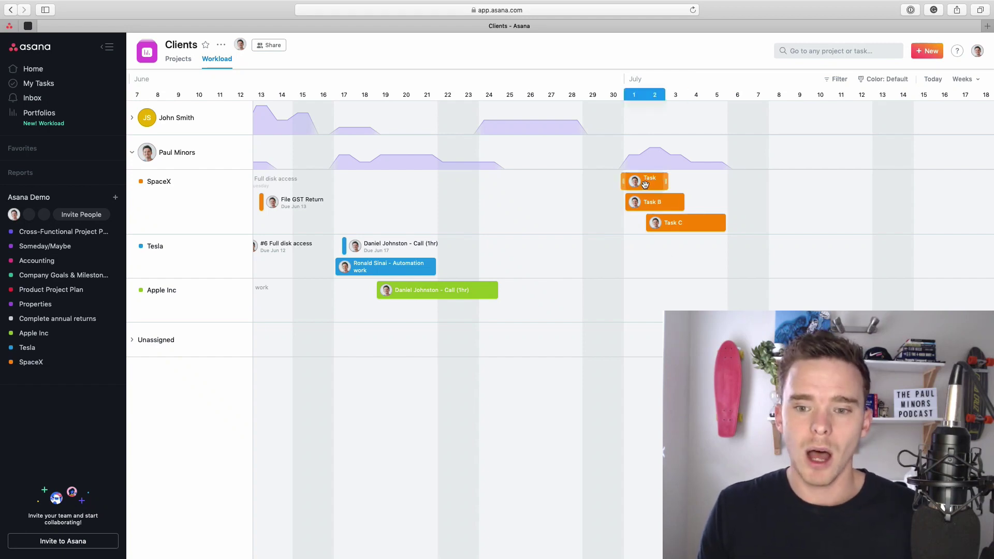
{"action": "left_click_drag", "start_coordinate": [646, 184], "coordinate": [647, 128]}
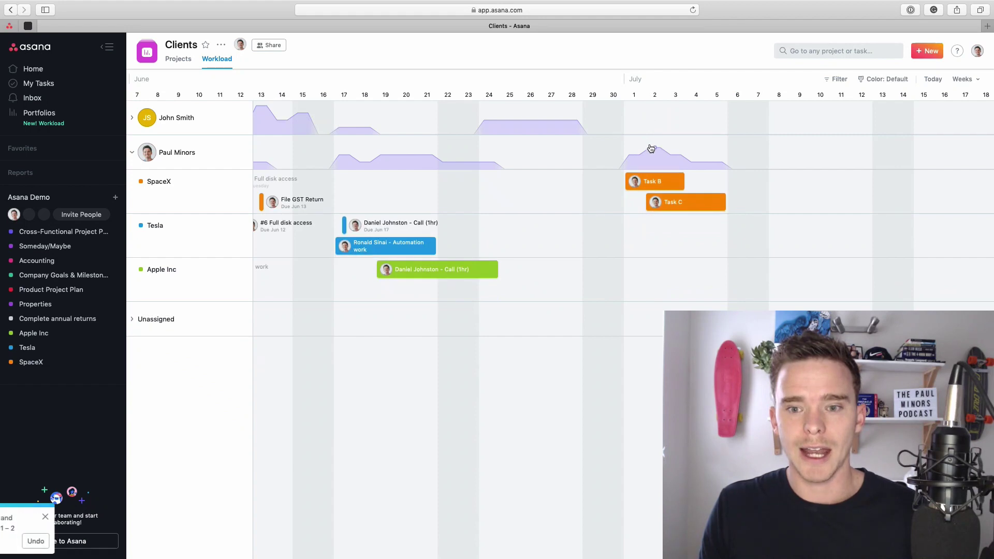
{"action": "left_click", "coordinate": [133, 119]}
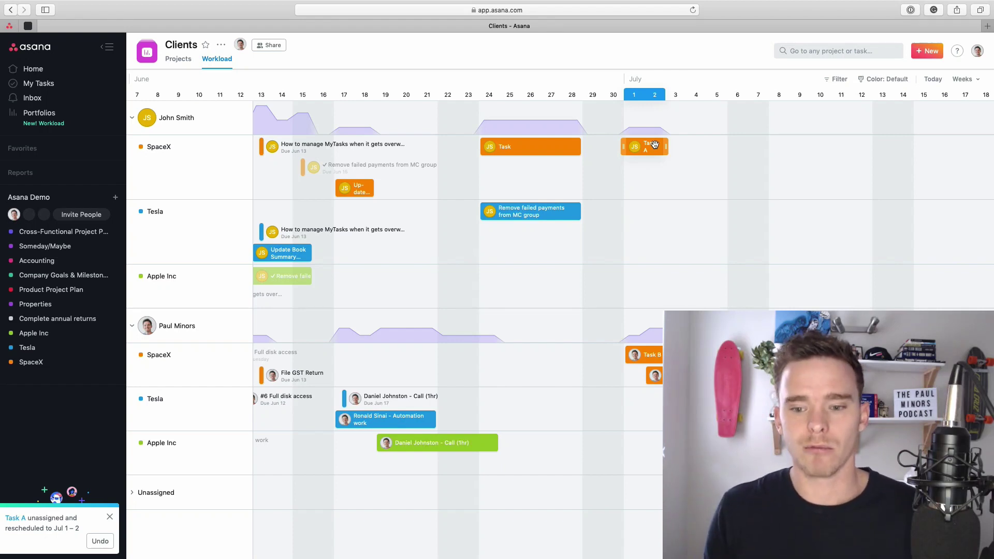
{"action": "mouse_move", "coordinate": [376, 419]}
{"action": "left_mouse_down"}
{"action": "mouse_move", "coordinate": [477, 417]}
{"action": "mouse_move", "coordinate": [377, 421]}
{"action": "left_mouse_up"}
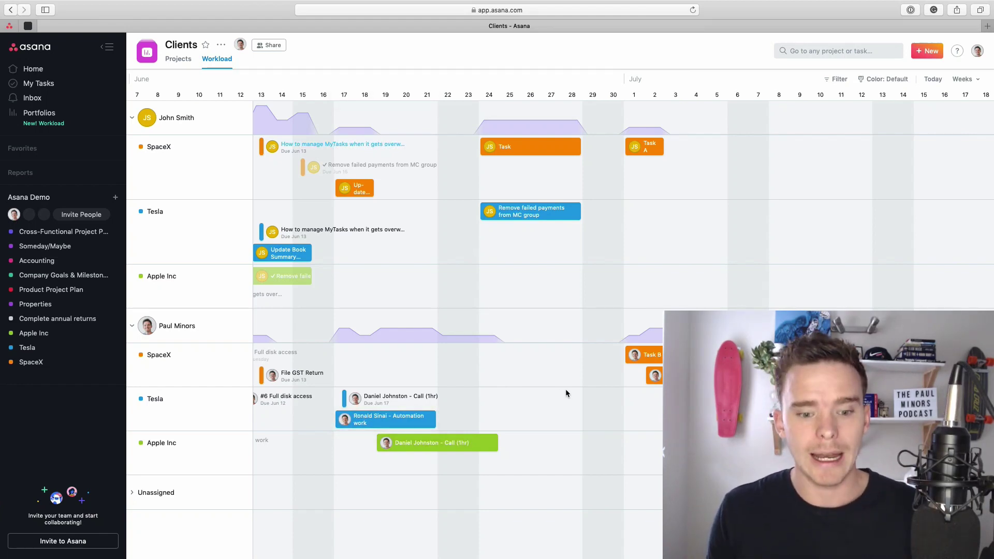
{"action": "scroll", "coordinate": [424, 360], "scroll_direction": "left", "scroll_amount": 2}
Move How to manage MyTasks to Tuesday, Update to Jun 19–20, and Update Book Summary to Paul Minors
{"action": "scroll", "coordinate": [425, 365], "scroll_direction": "left", "scroll_amount": 10}
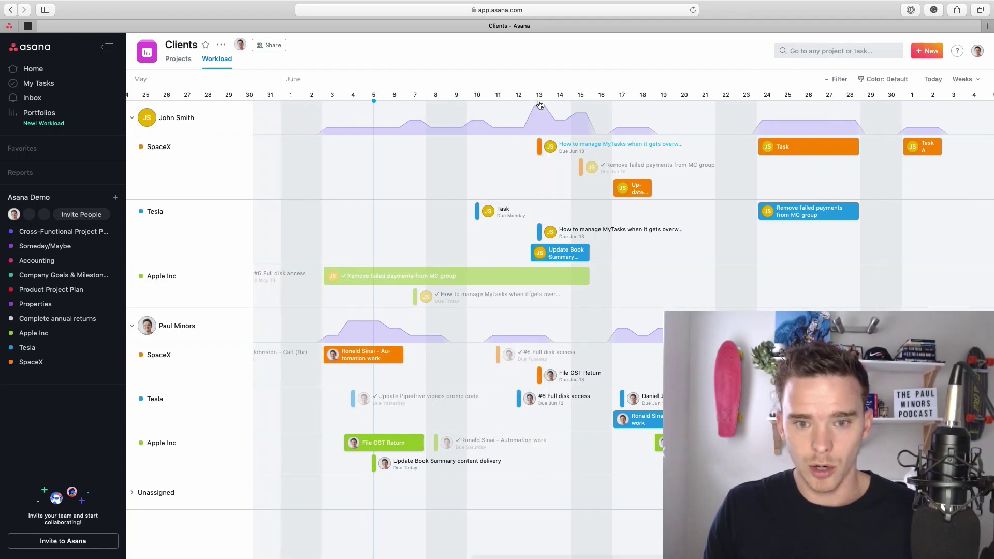
{"action": "left_click_drag", "start_coordinate": [540, 137], "coordinate": [498, 148]}
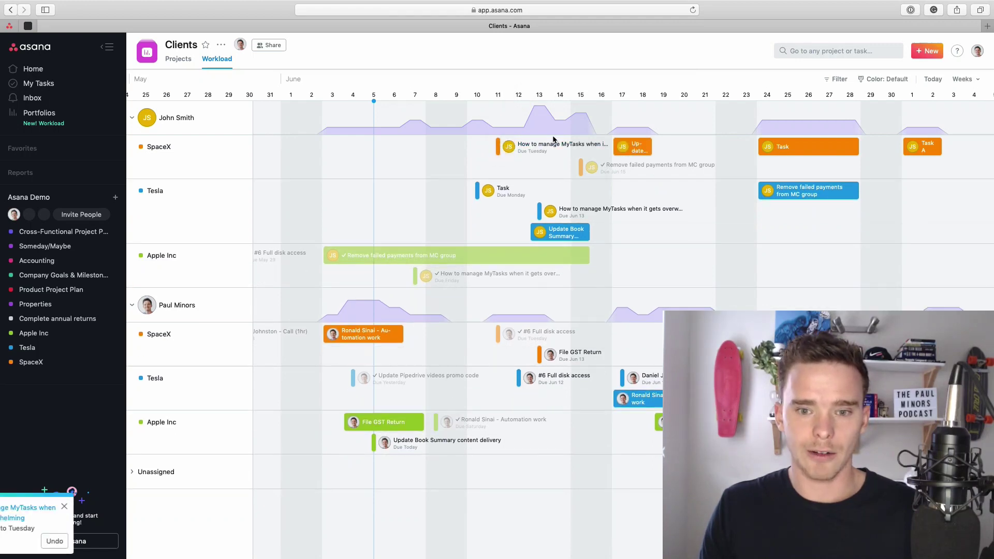
{"action": "left_click_drag", "start_coordinate": [567, 168], "coordinate": [566, 167]}
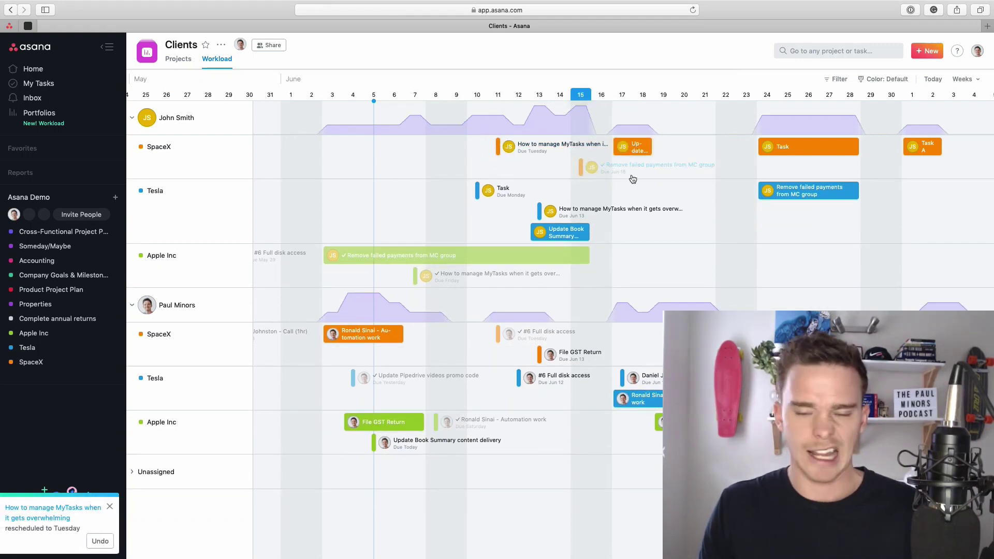
{"action": "left_click_drag", "start_coordinate": [633, 150], "coordinate": [665, 149]}
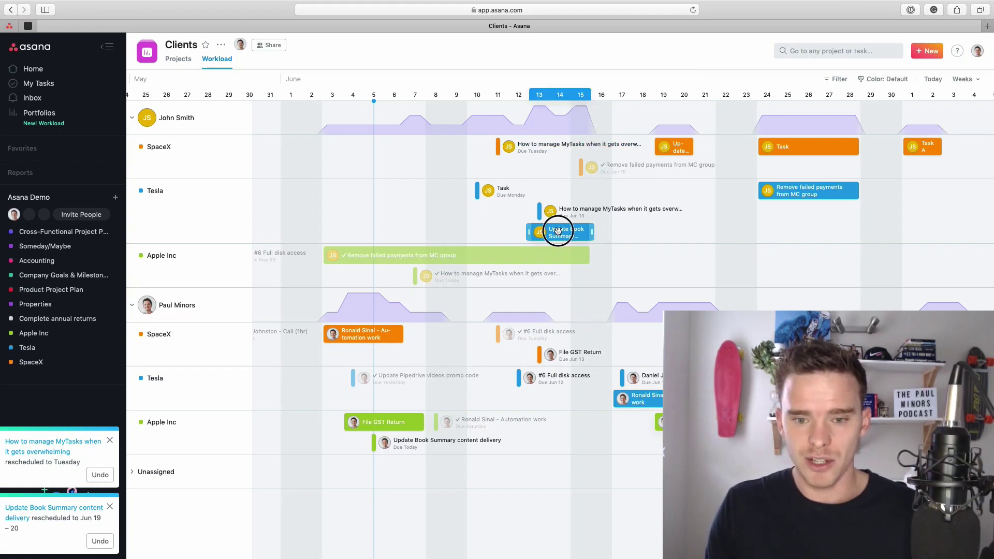
{"action": "left_click_drag", "start_coordinate": [560, 233], "coordinate": [558, 392]}
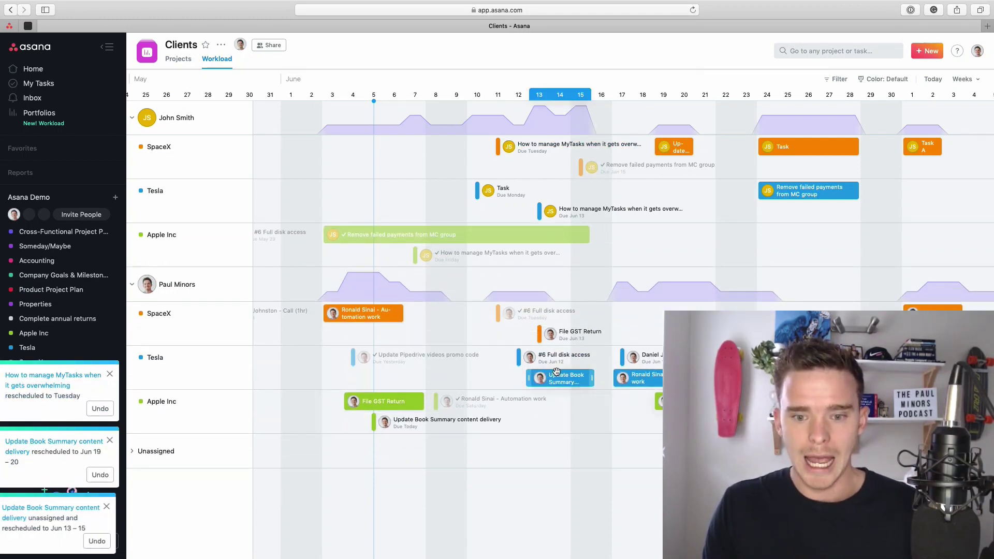
{"action": "mouse_move", "coordinate": [572, 283]}
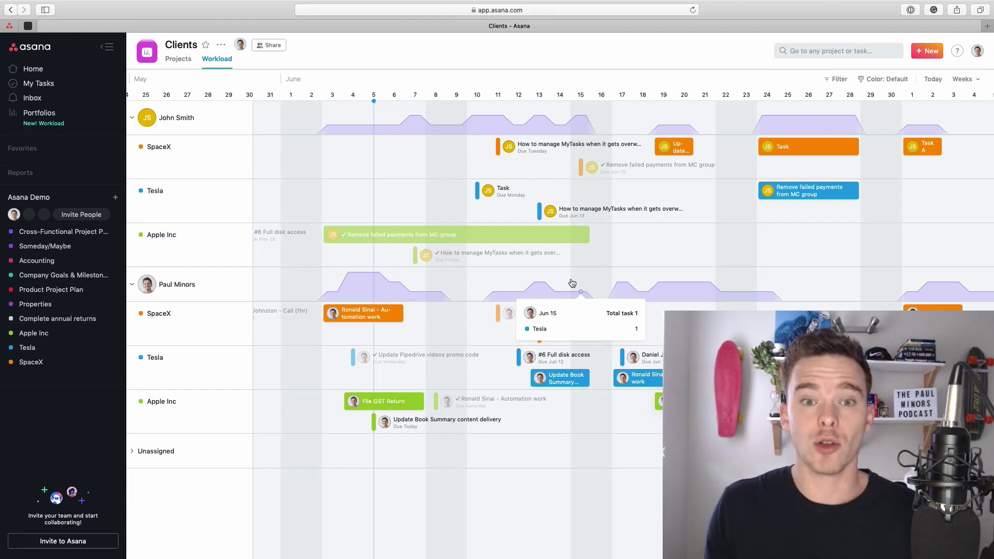
{"action": "left_click", "coordinate": [52, 333]}
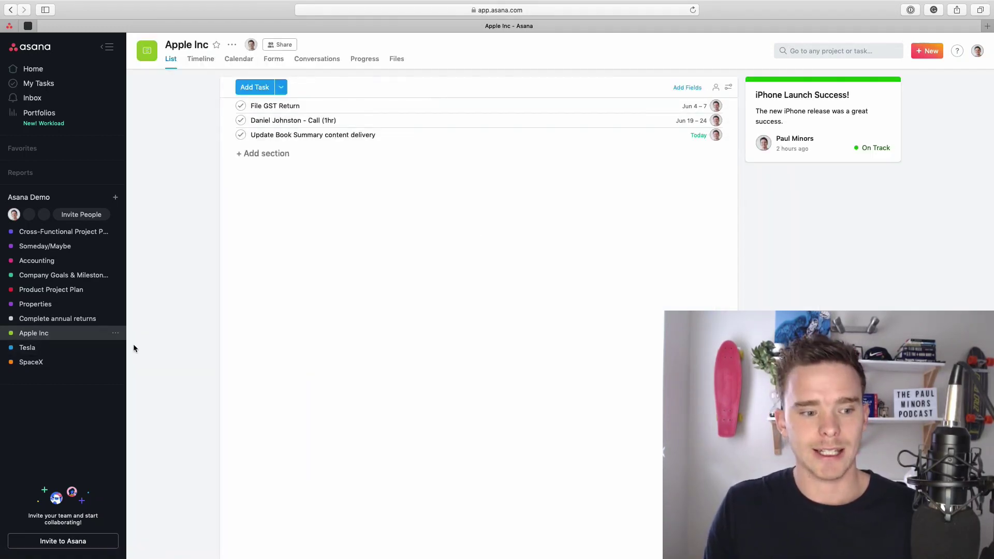
{"action": "left_click", "coordinate": [86, 348]}
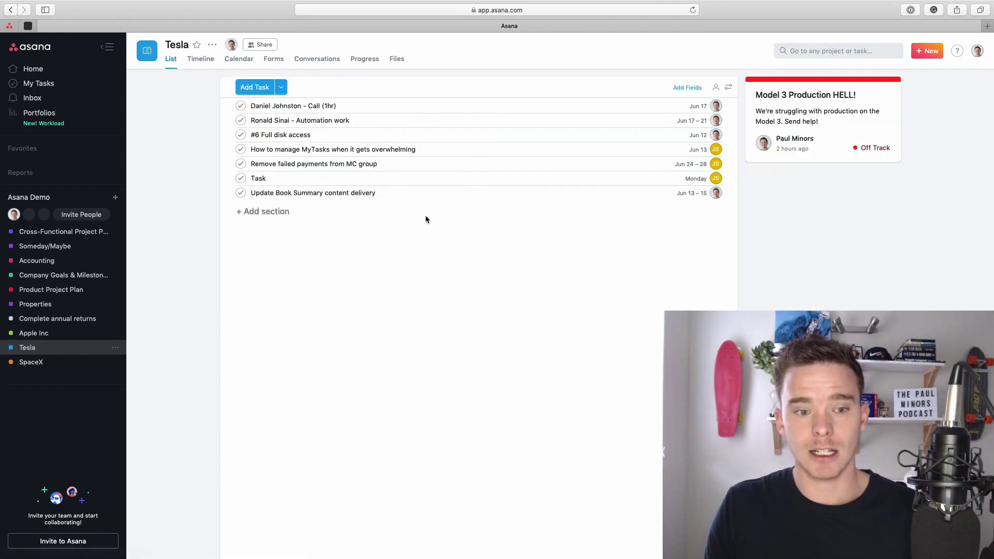
{"action": "left_click", "coordinate": [455, 191]}
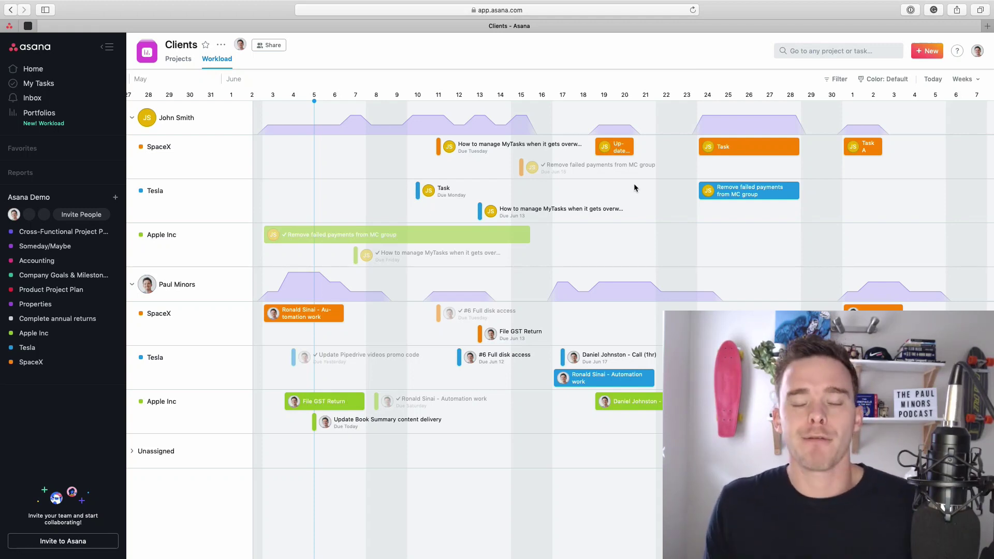
{"action": "mouse_move", "coordinate": [440, 150]}
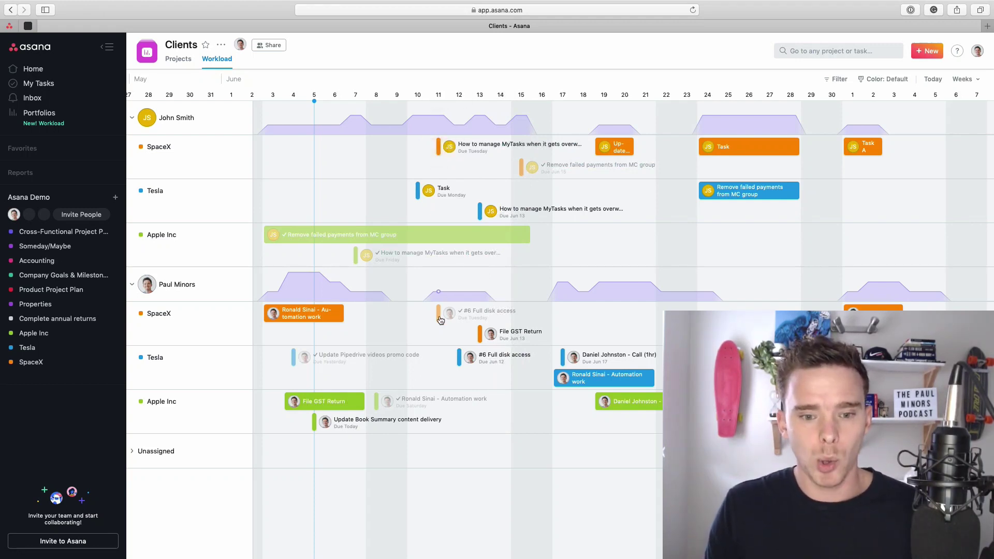
{"action": "mouse_move", "coordinate": [440, 313]}
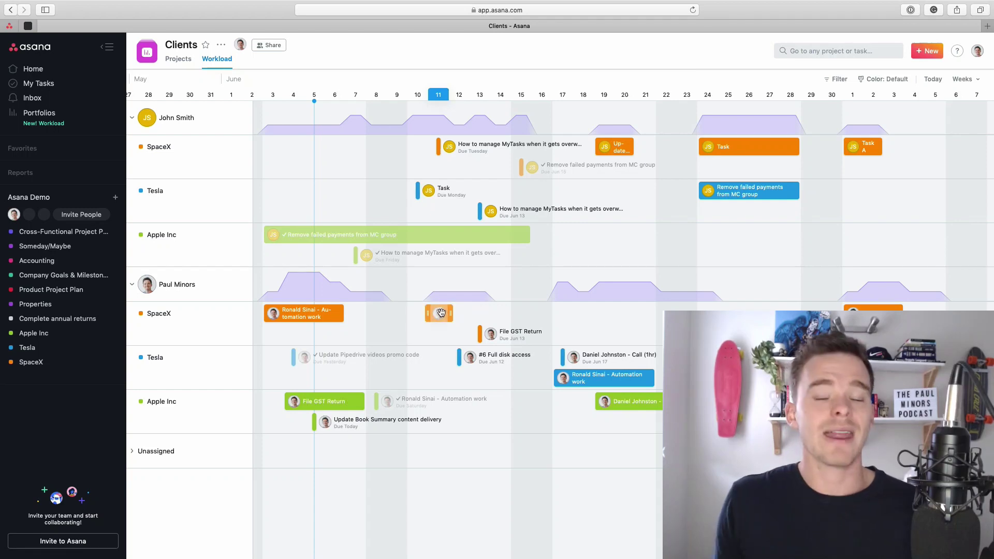